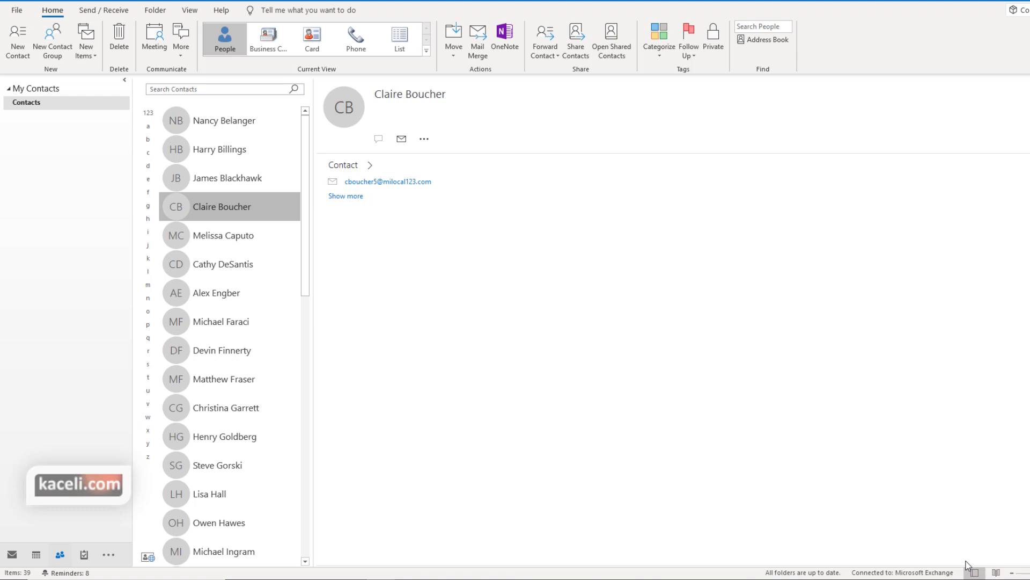
- Browse the Contacts list in People view, previewing a couple of contacts' details
left_click(63, 558)
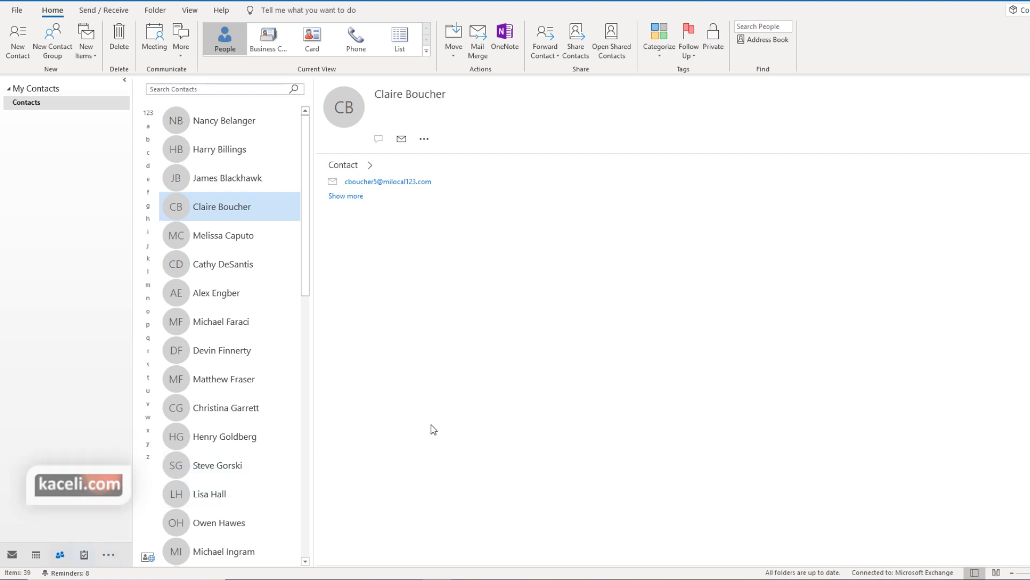
left_click(251, 234)
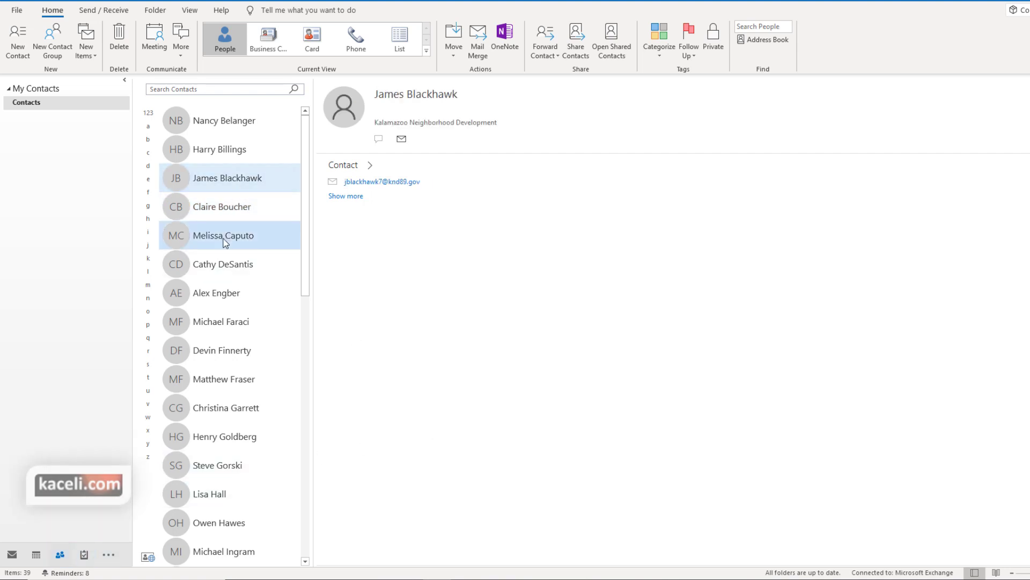
left_click(217, 287)
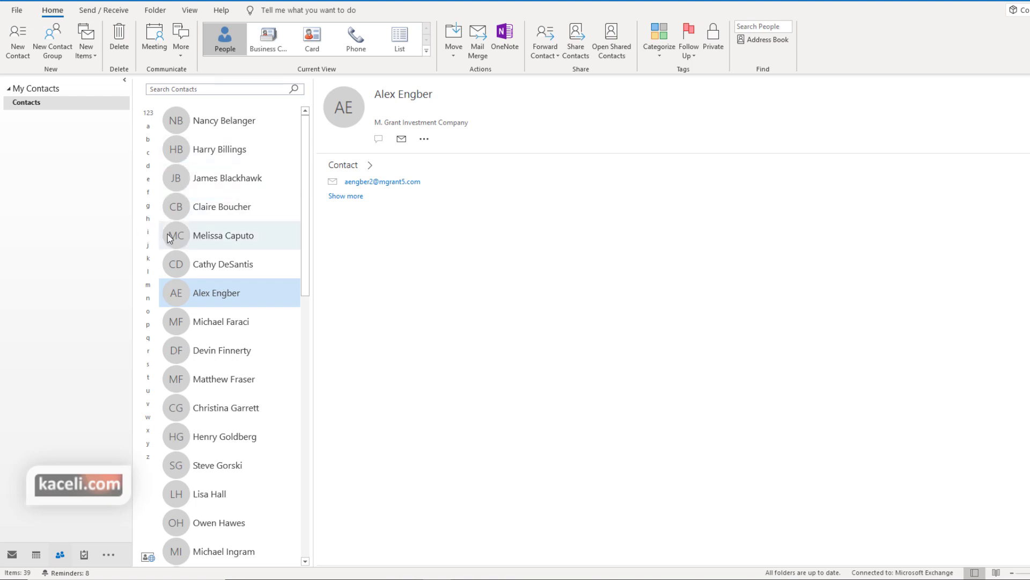
- Create a new contact group named 'New Faculty' and bring up the Add Members choices
left_click(53, 51)
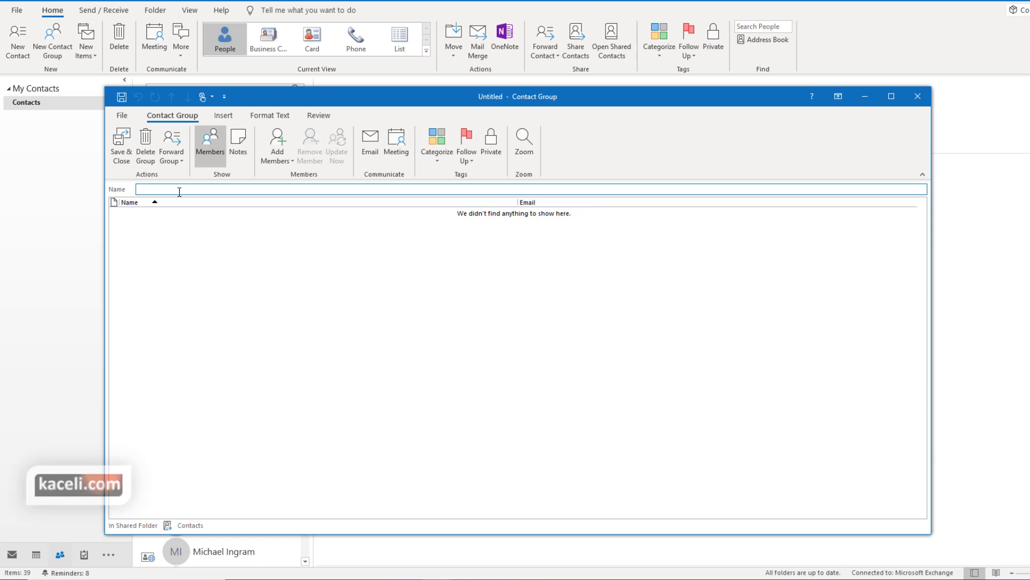
type("New Faculty")
left_click(227, 239)
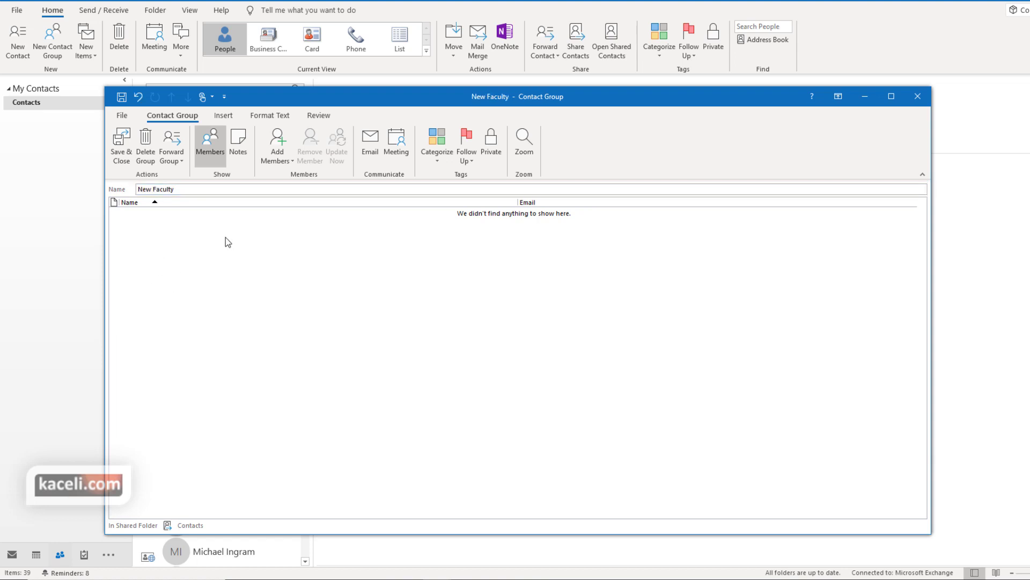
left_click(283, 161)
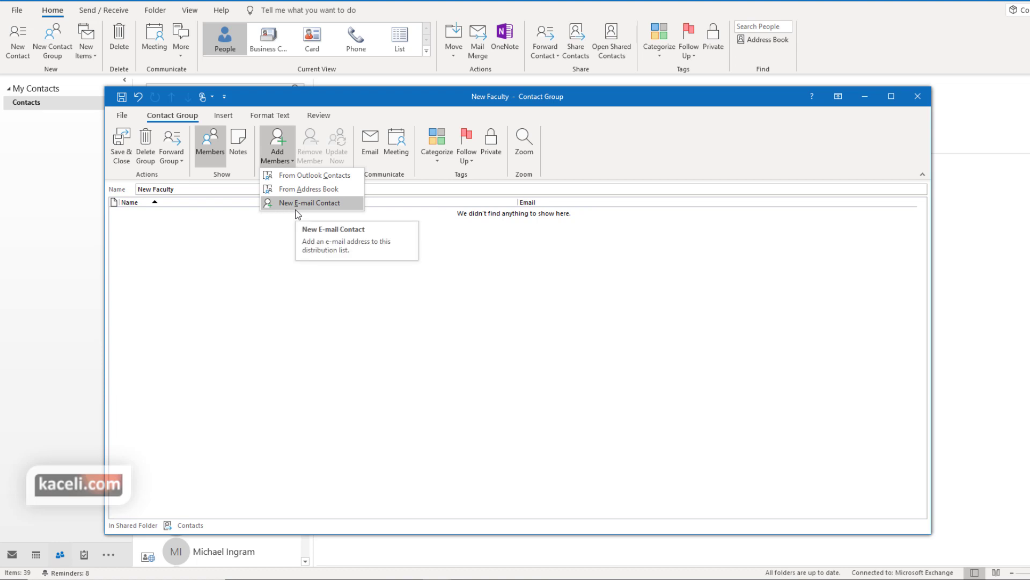
- Search Outlook Contacts for 'simms' across more columns and add the found contact to Members
left_click(313, 180)
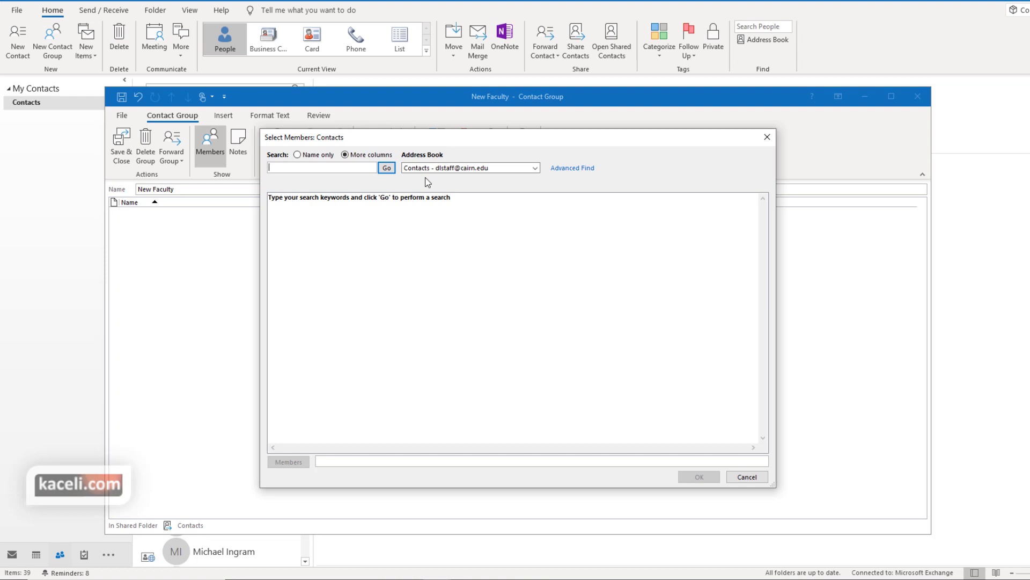
left_click(298, 155)
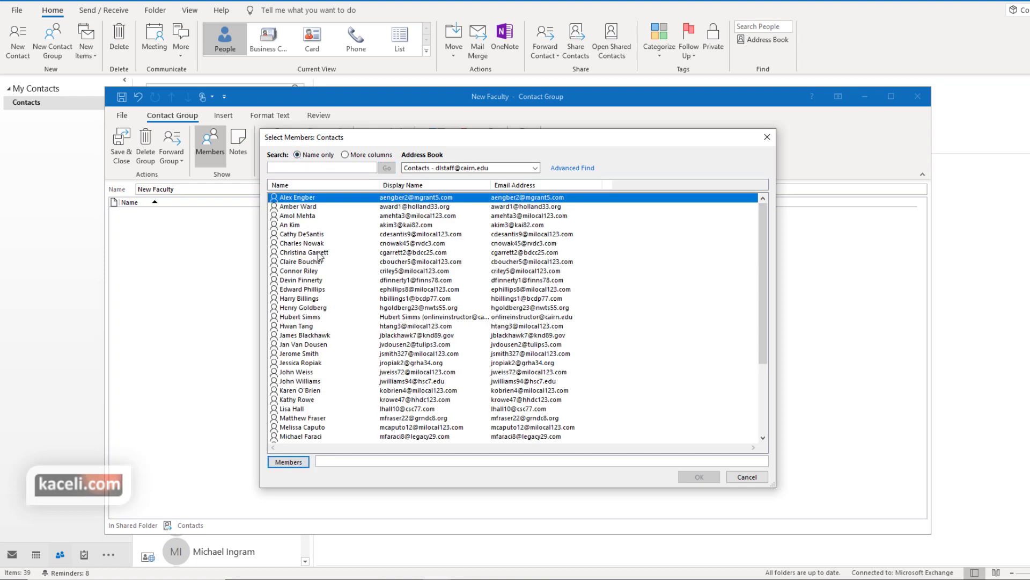
left_click(345, 155)
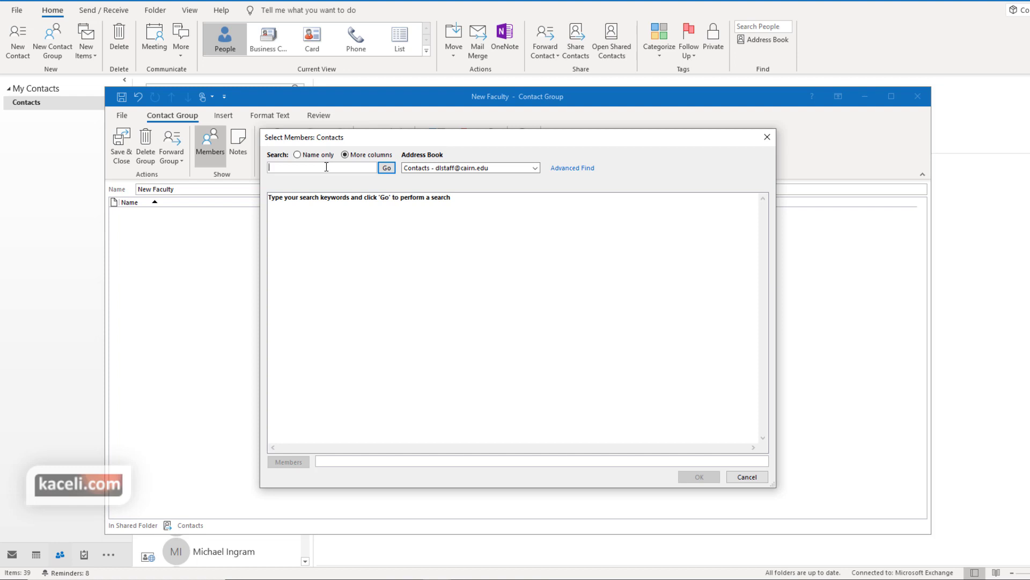
type("simms")
left_click(387, 167)
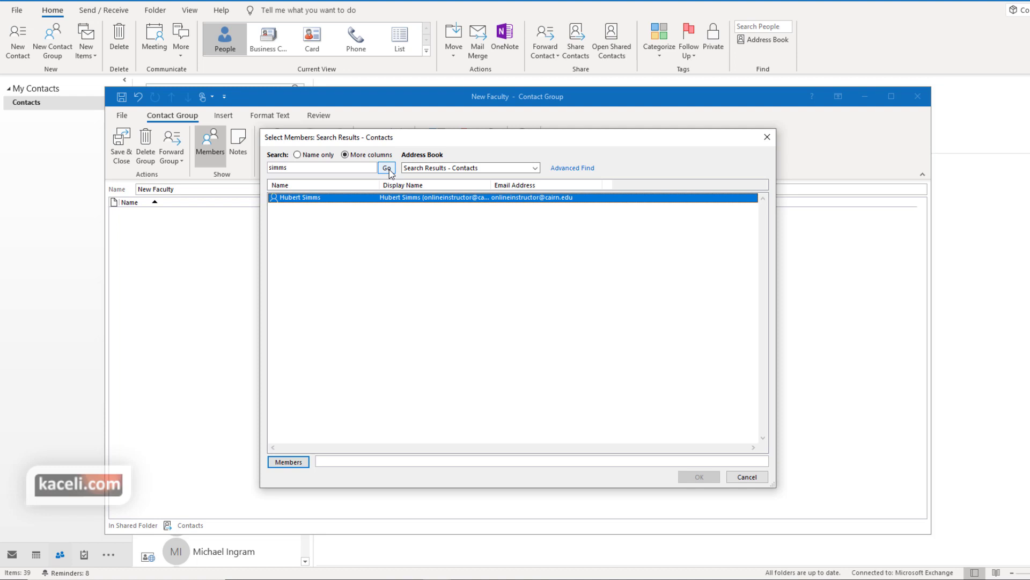
double_click(310, 201)
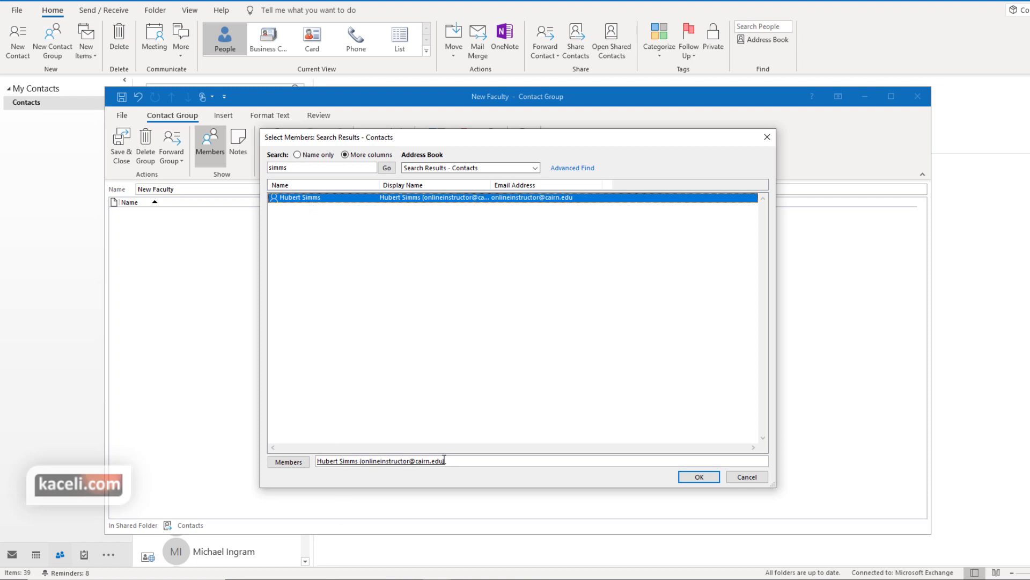
- Select seven more contacts from the name list and add them, giving New Faculty eight members
left_click(298, 155)
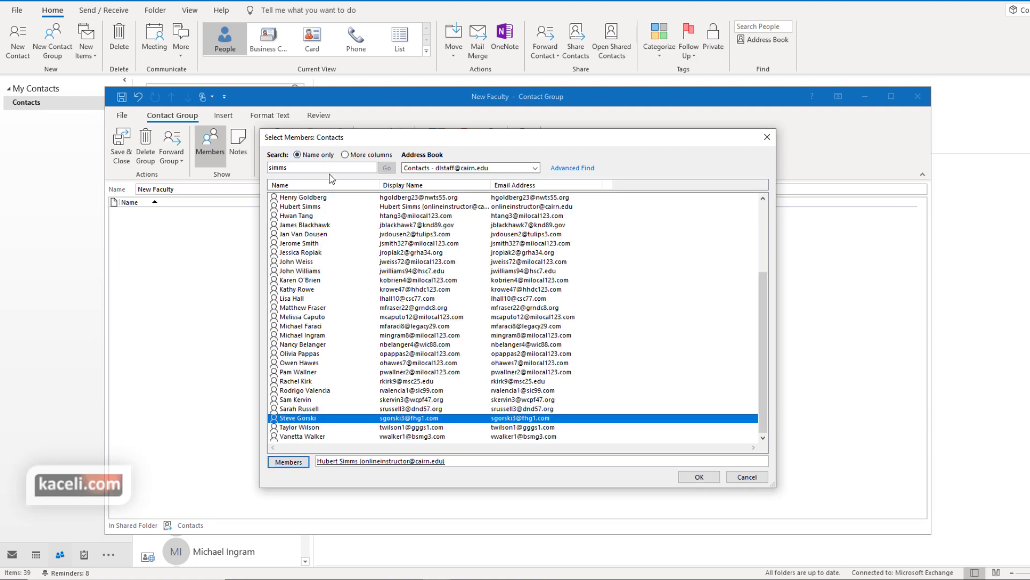
scroll(346, 310, "up", 4)
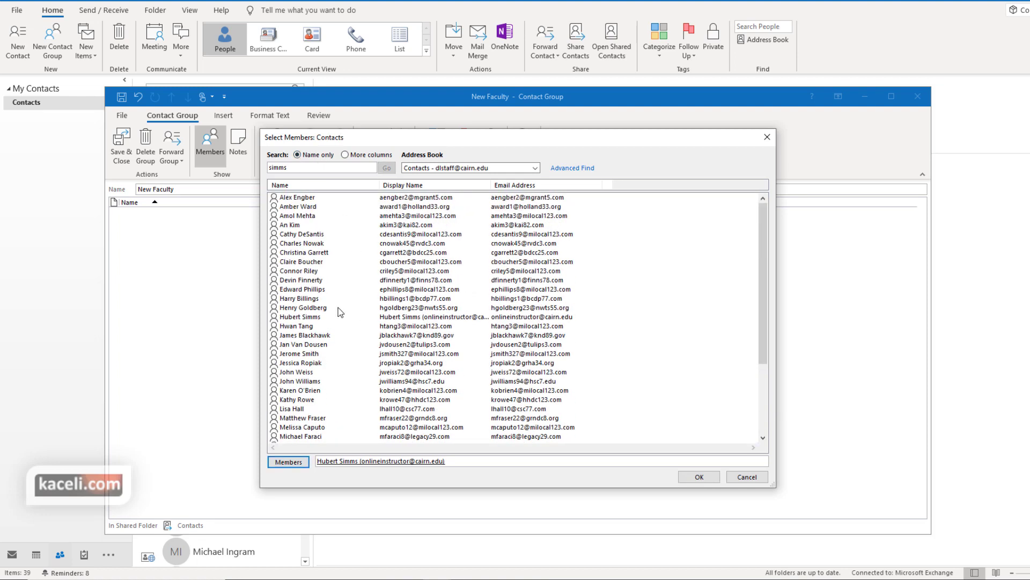
left_click(304, 237)
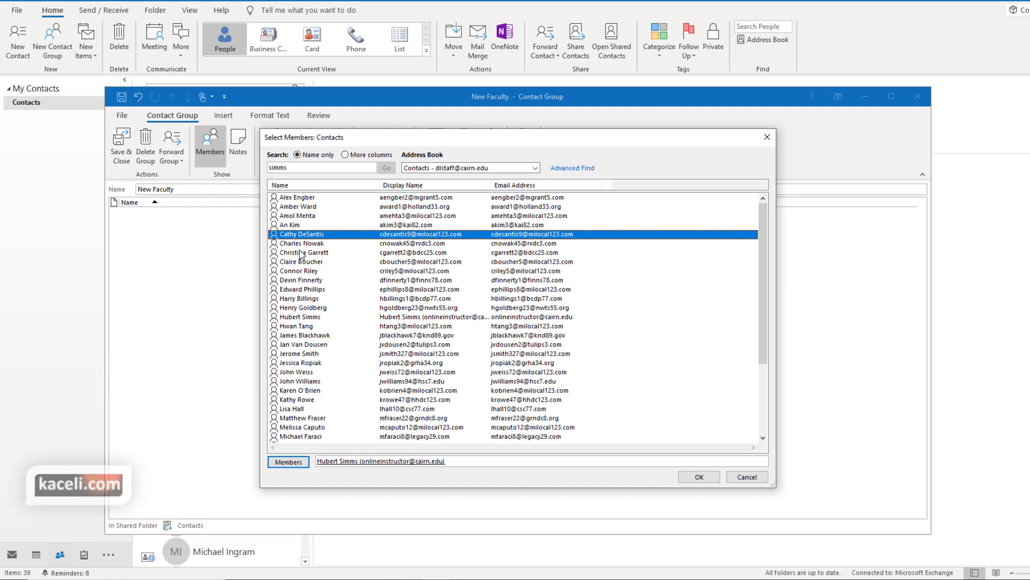
left_click(309, 271, "ctrl")
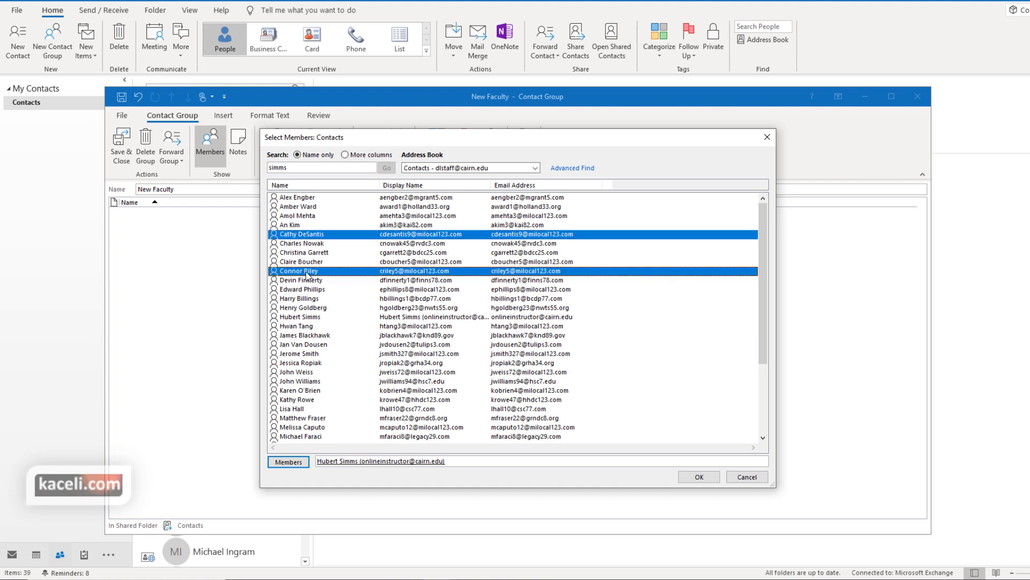
left_click(305, 311, "ctrl")
left_click(309, 348, "ctrl")
left_click(308, 375, "ctrl")
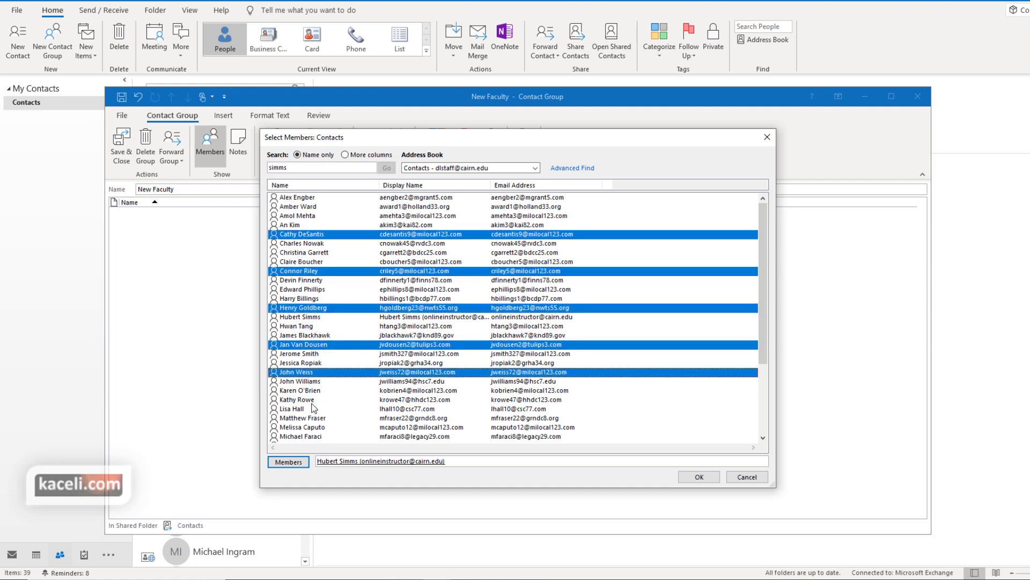
left_click(312, 401, "ctrl")
left_click(303, 418, "ctrl")
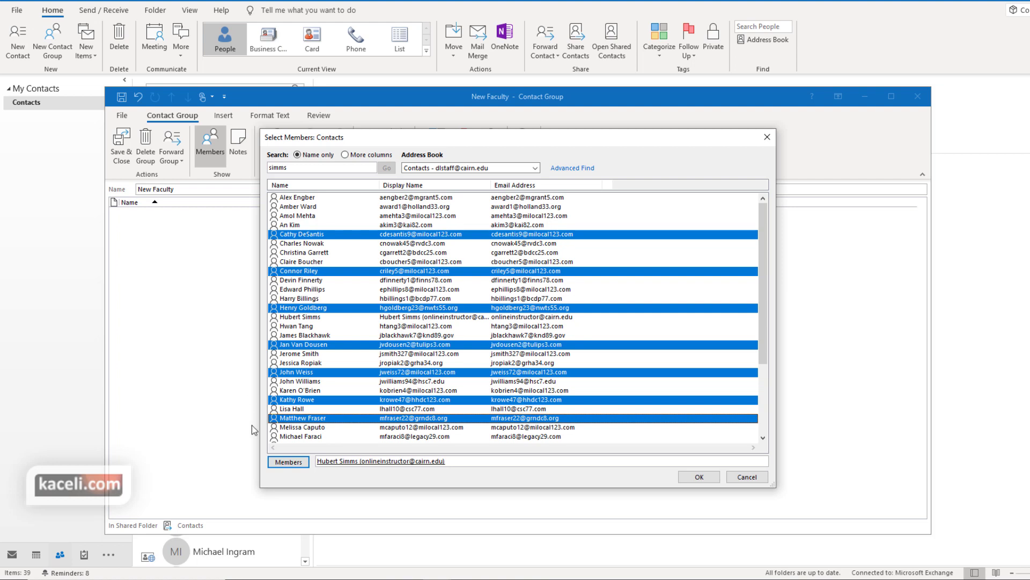
left_click(288, 463)
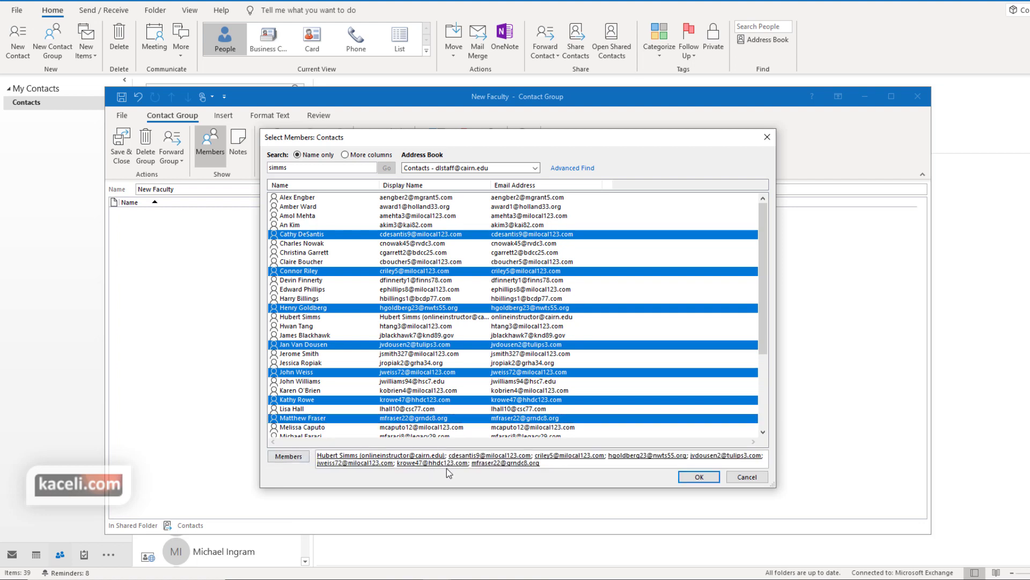
left_click(700, 477)
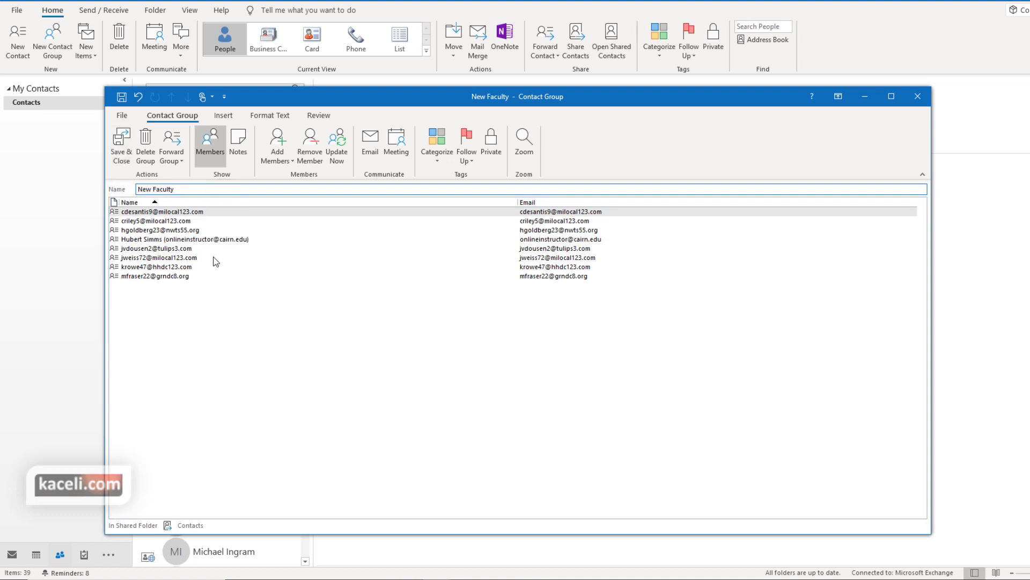
- Save and close the New Faculty group, then look over the contact list
left_click(127, 151)
scroll(228, 378, "down", 2)
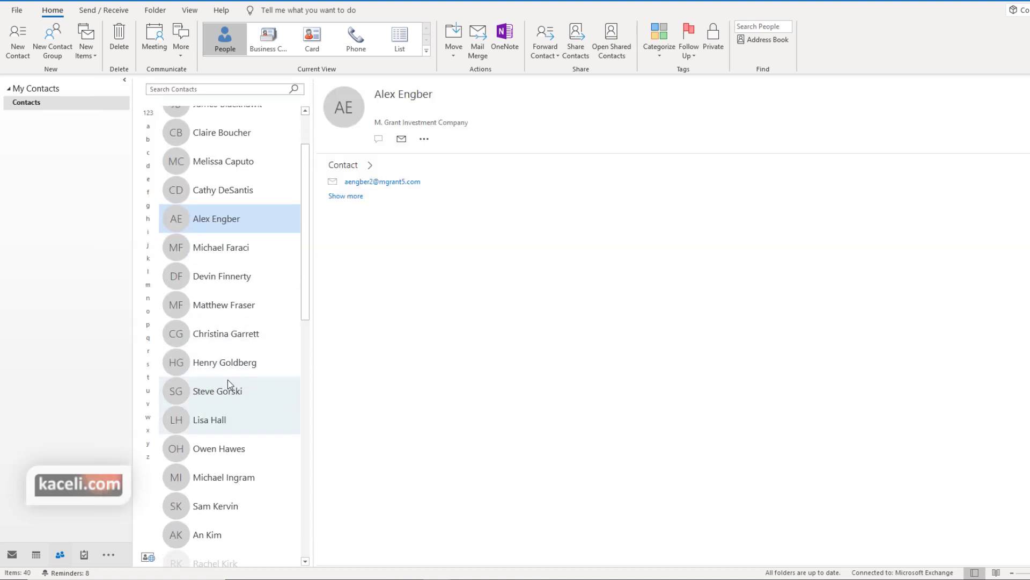
scroll(260, 373, "down", 5)
scroll(252, 364, "up", 6)
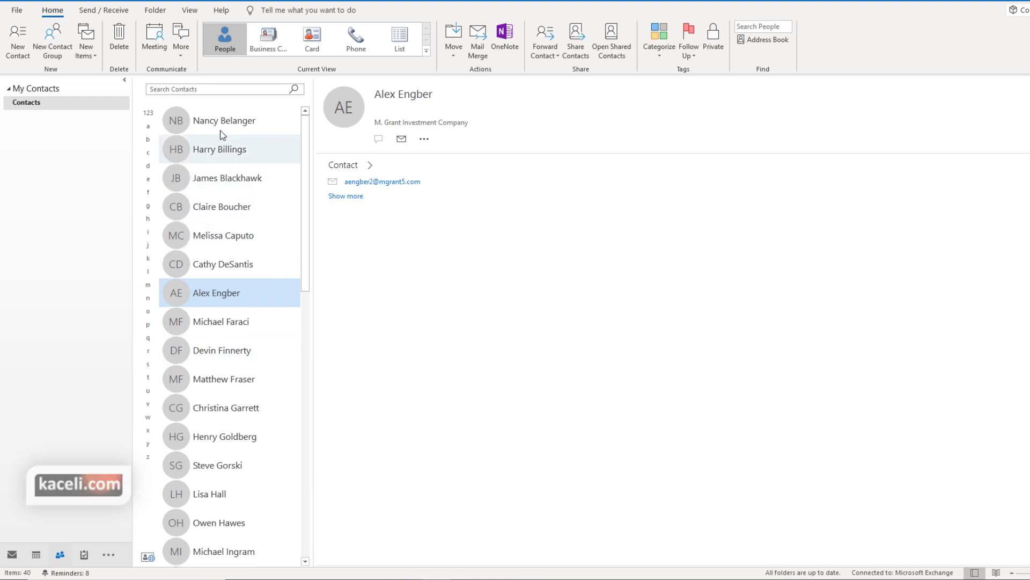
- Search contacts for 'new', expand the group's member list, and open New Faculty for editing
left_click(218, 88)
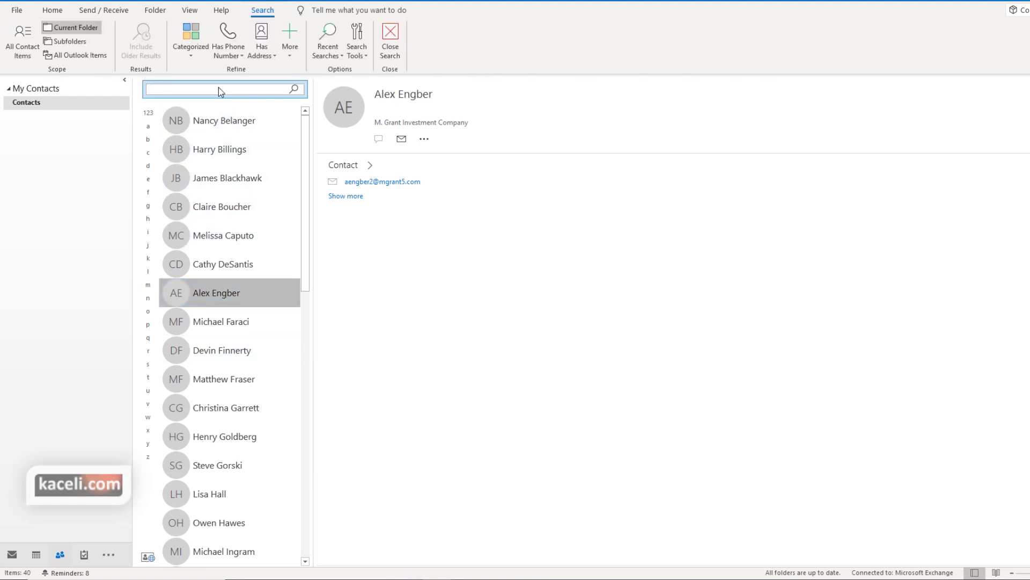
type("new")
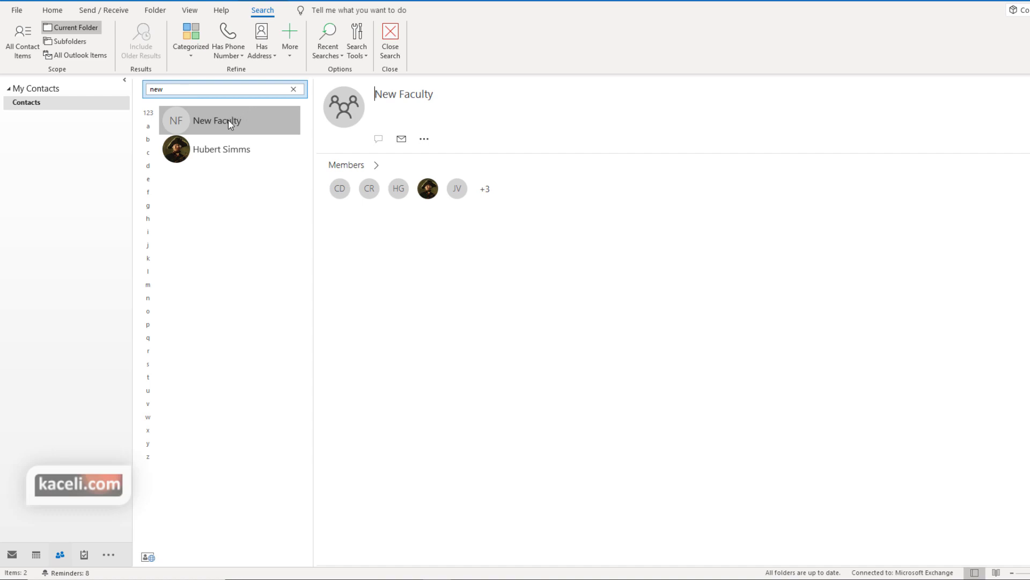
left_click(377, 166)
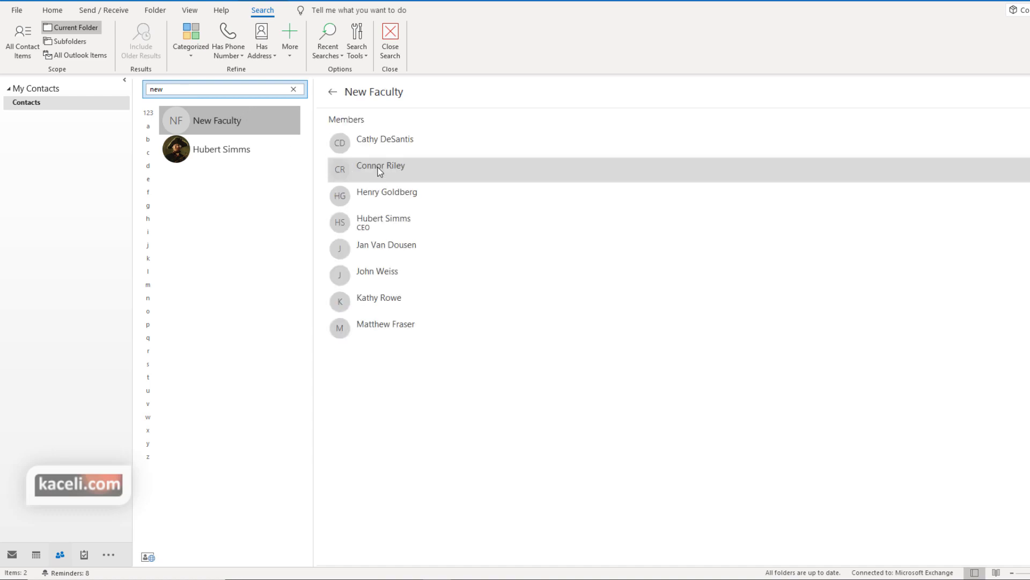
double_click(220, 121)
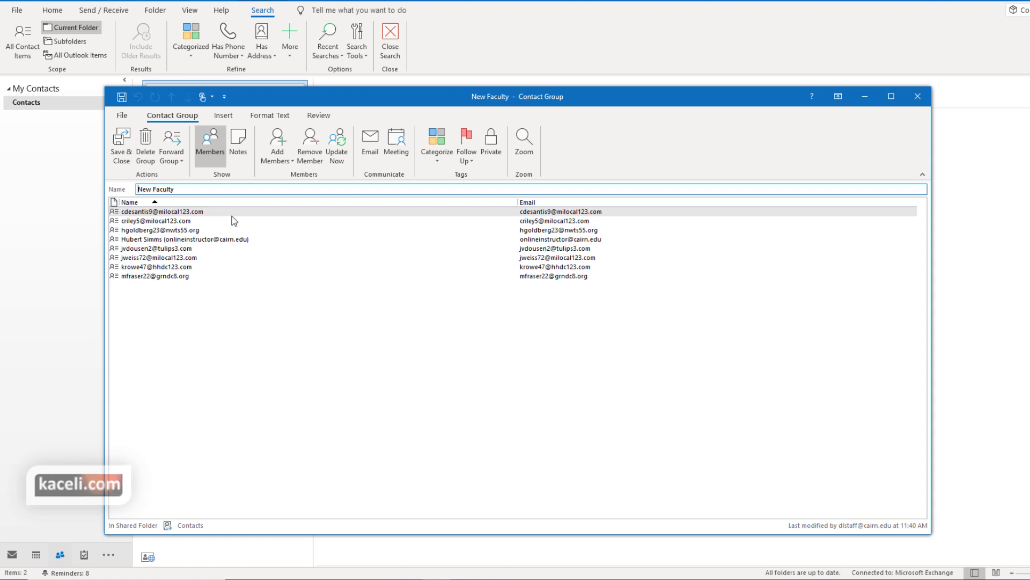
- Add a brand-new e-mail contact as a New Faculty member, then save and close the group
left_click(290, 162)
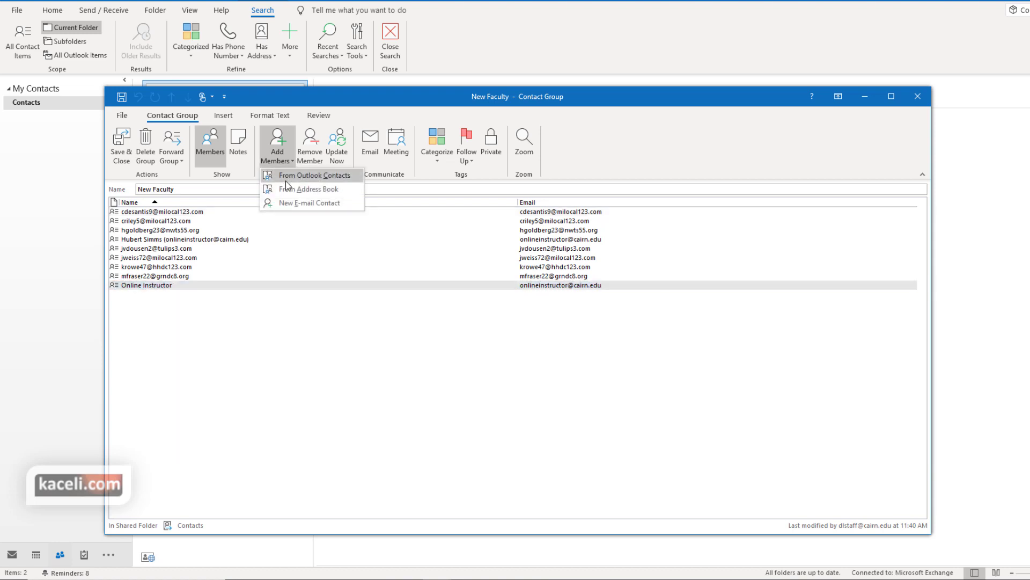
left_click(292, 201)
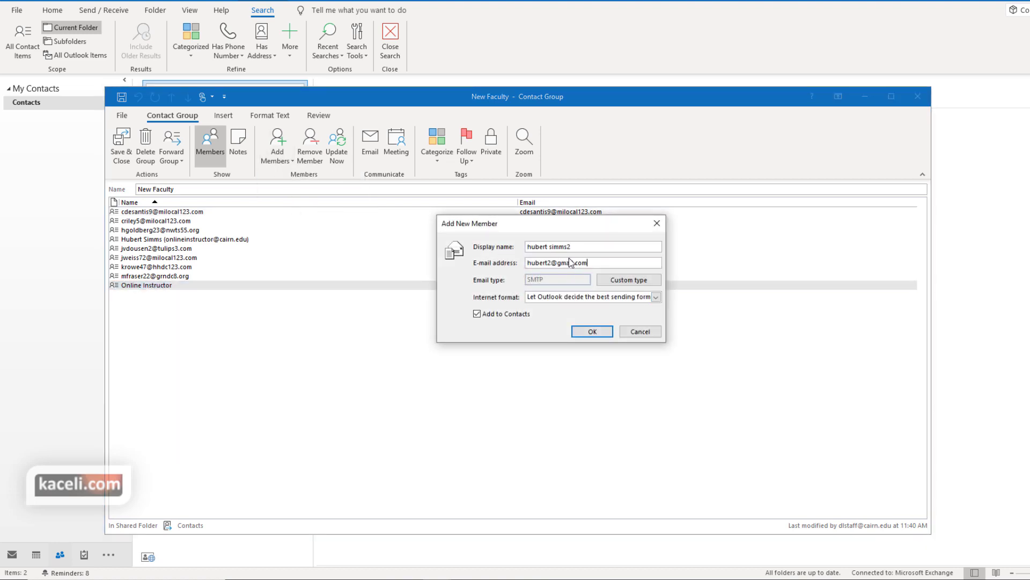
left_click(595, 261)
left_click(594, 332)
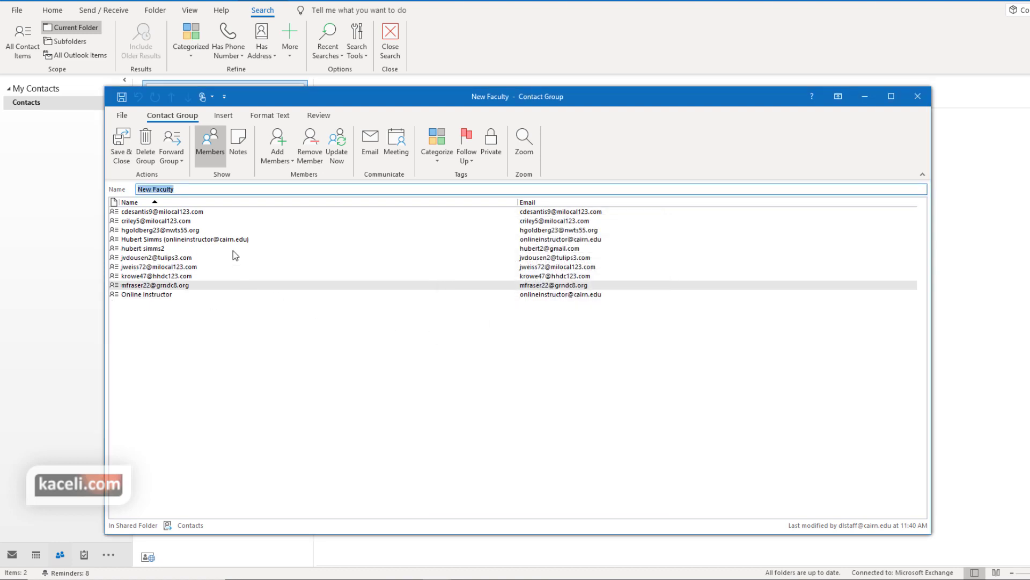
left_click(123, 149)
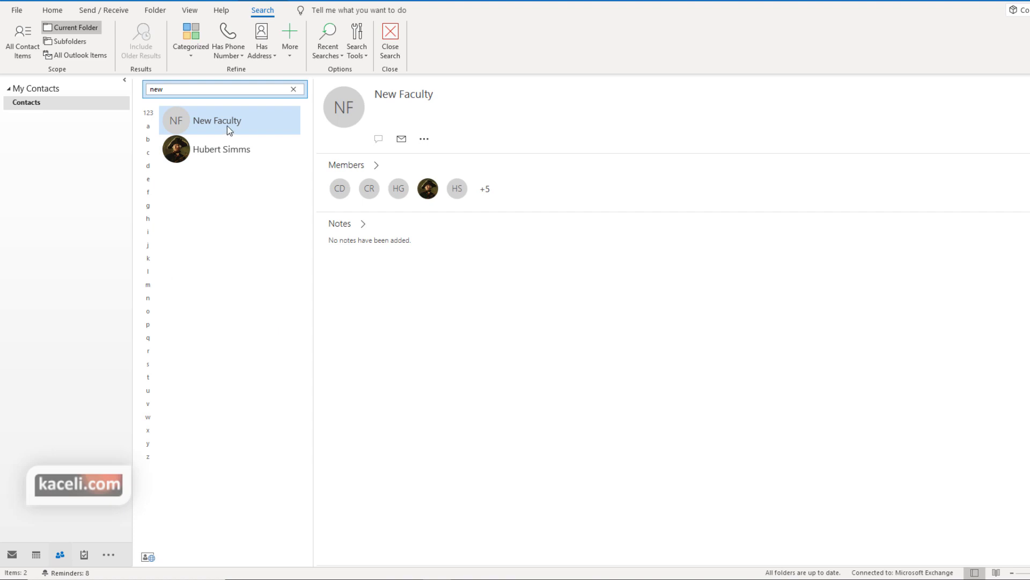
- Reopen the New Faculty group and start an email addressed to it
mouse_move(36, 555)
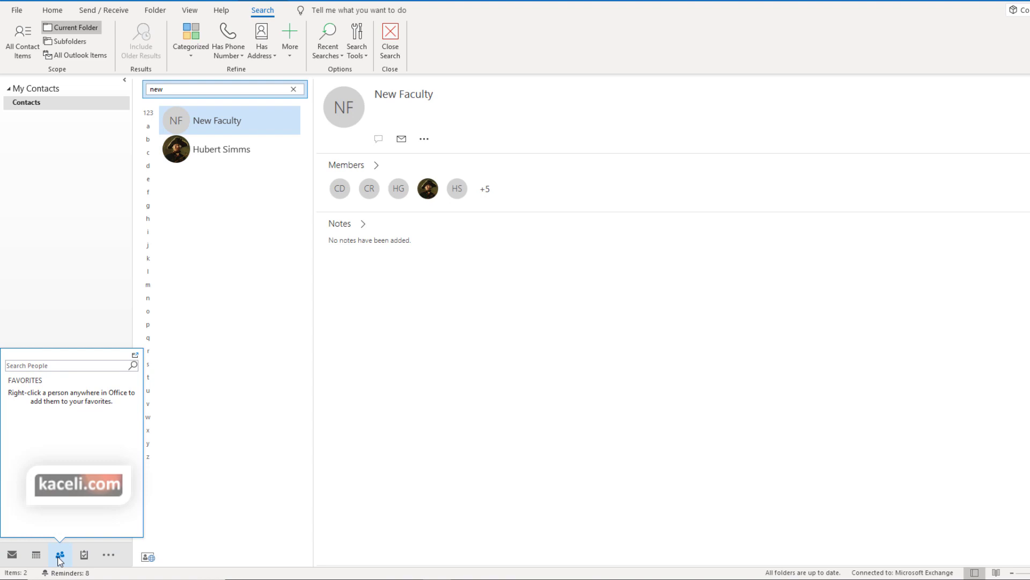
double_click(217, 123)
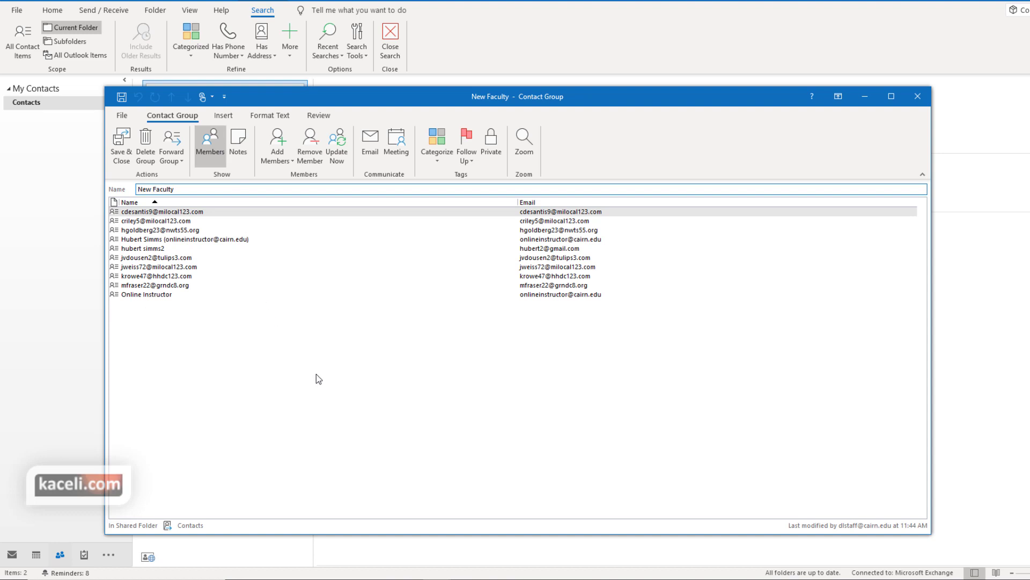
left_click(369, 150)
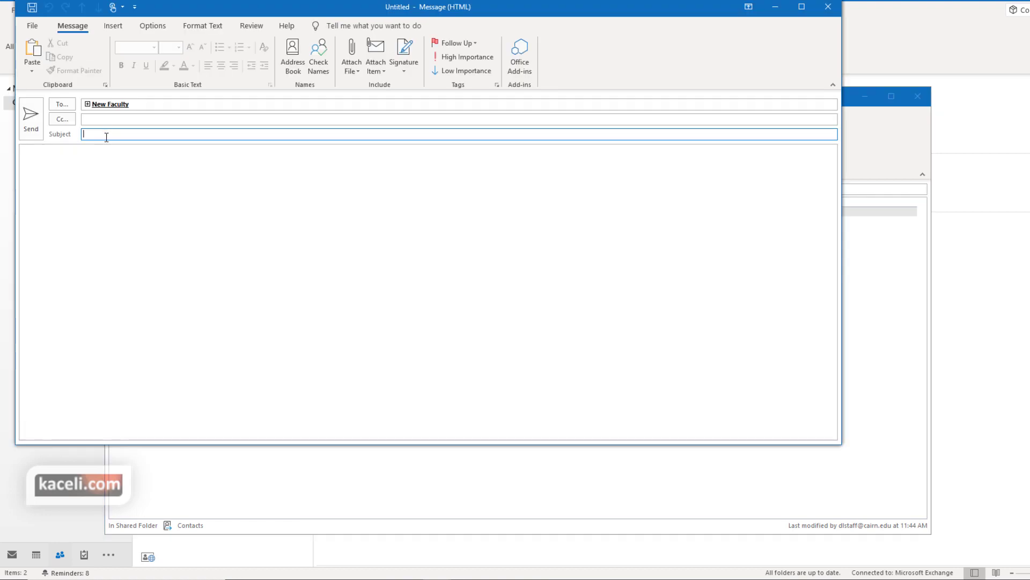
- Write the 'New Semester tasks' message, send it to New Faculty, and close the group window
type("New")
key("BackSpace")
key("BackSpace")
key("BackSpace")
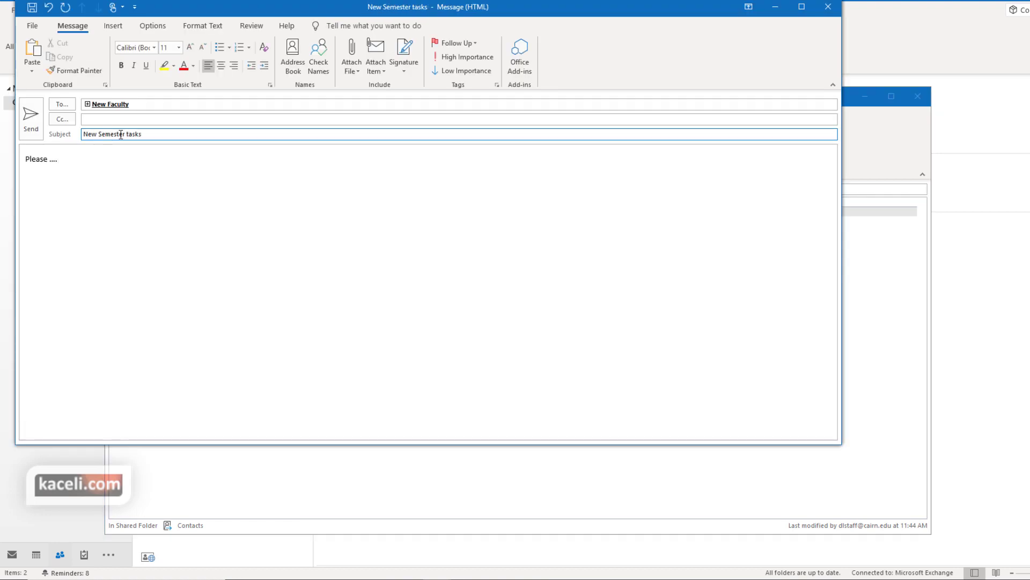
key("Tab")
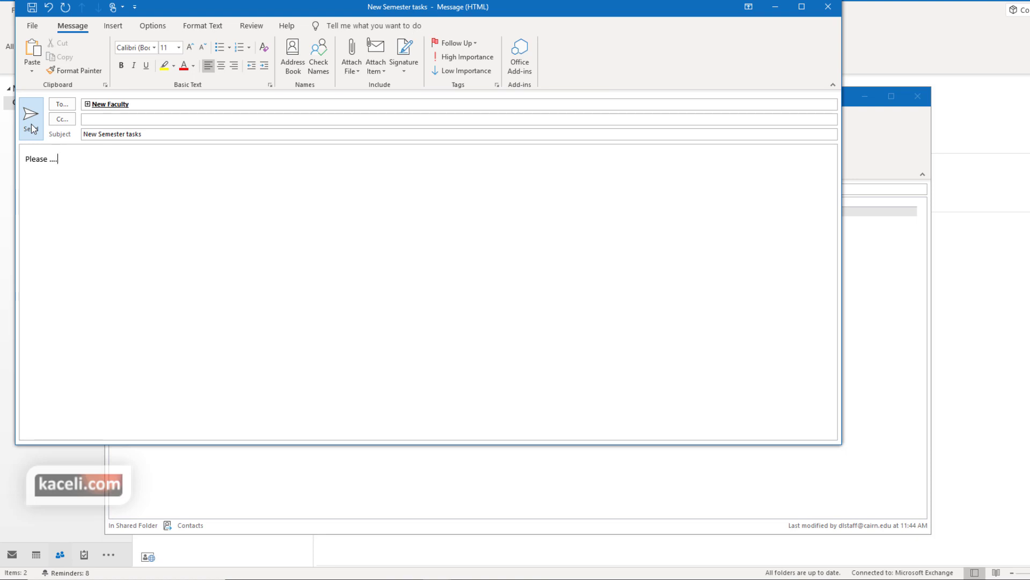
left_click(31, 128)
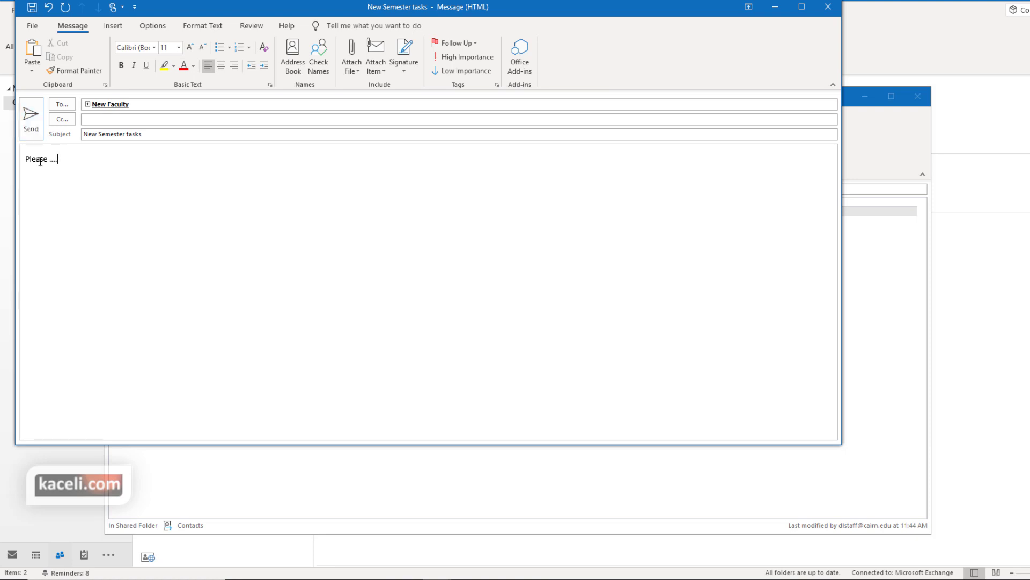
left_click(918, 97)
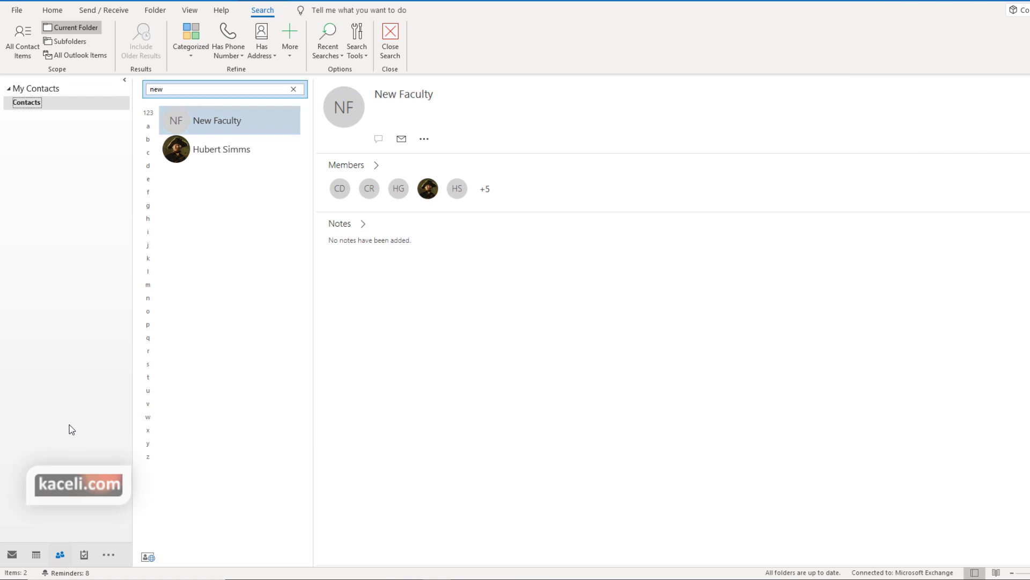
- Start a new email from Mail with 'new' in the To line, dismissing the New Faculty suggestion
left_click(13, 556)
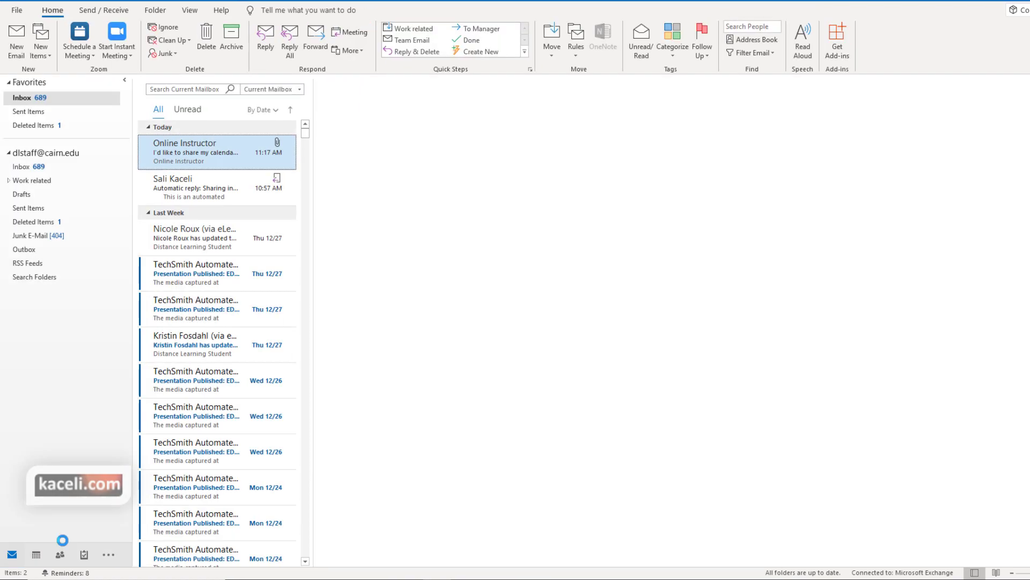
left_click(18, 51)
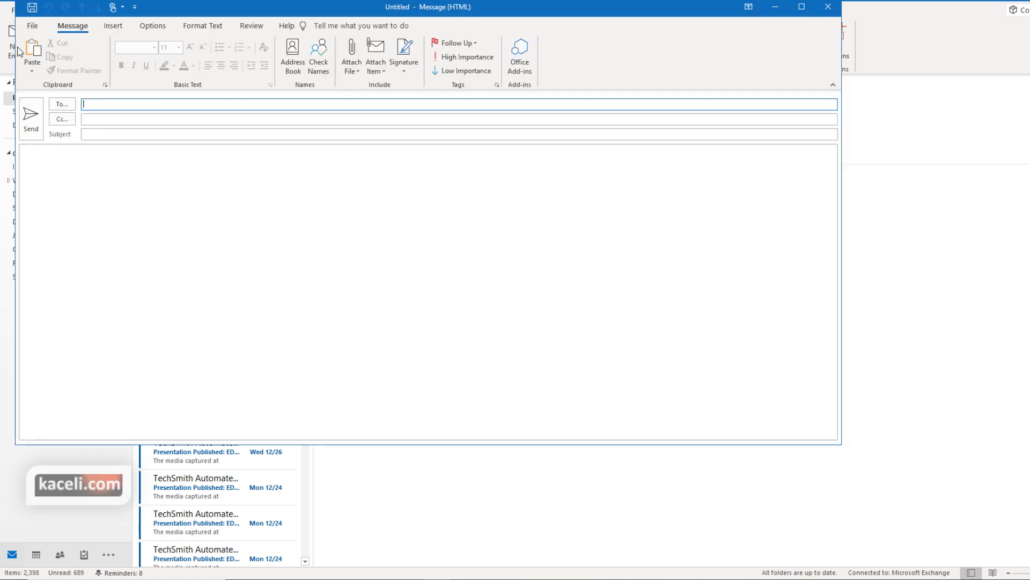
left_click(114, 105)
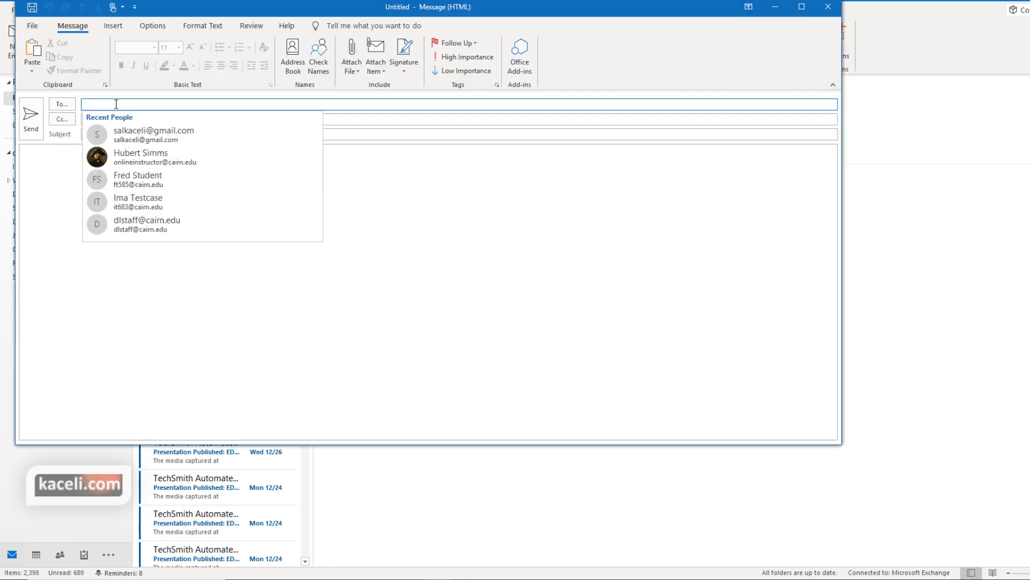
type("n")
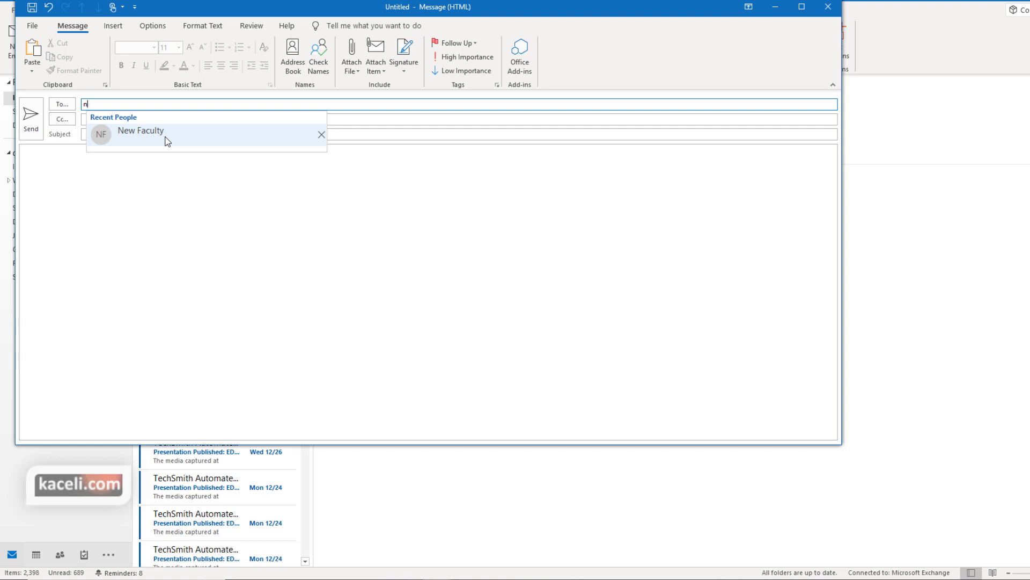
type("ew")
left_click(321, 135)
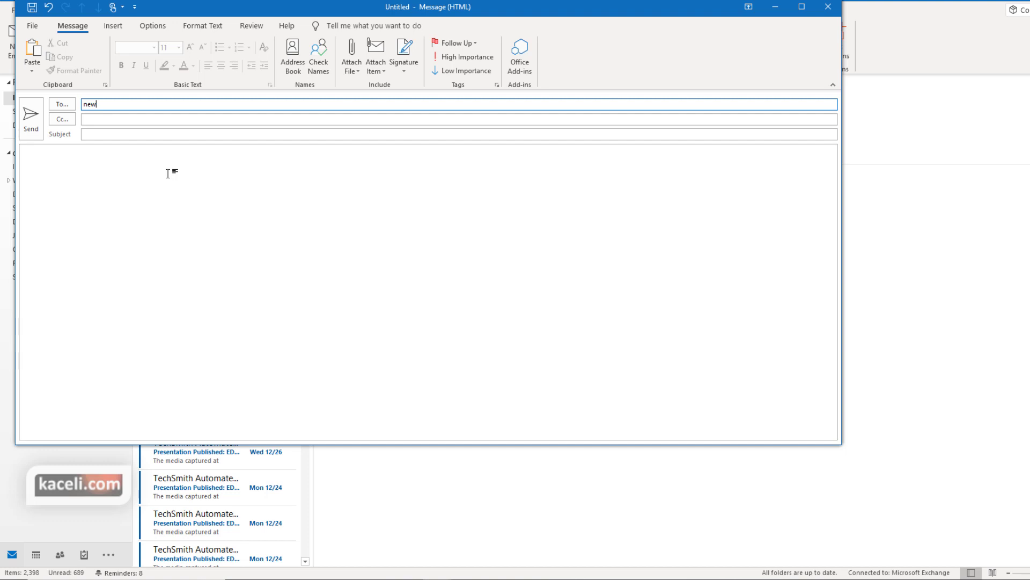
- Add New Faculty as the recipient by searching 'new' in the Select Names address book
left_click(61, 104)
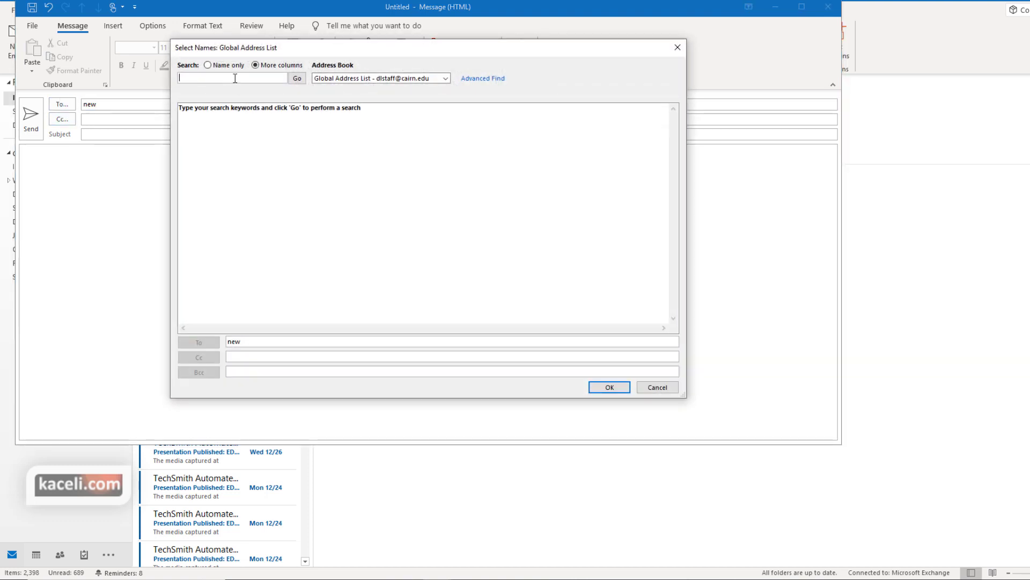
type("new")
key("Return")
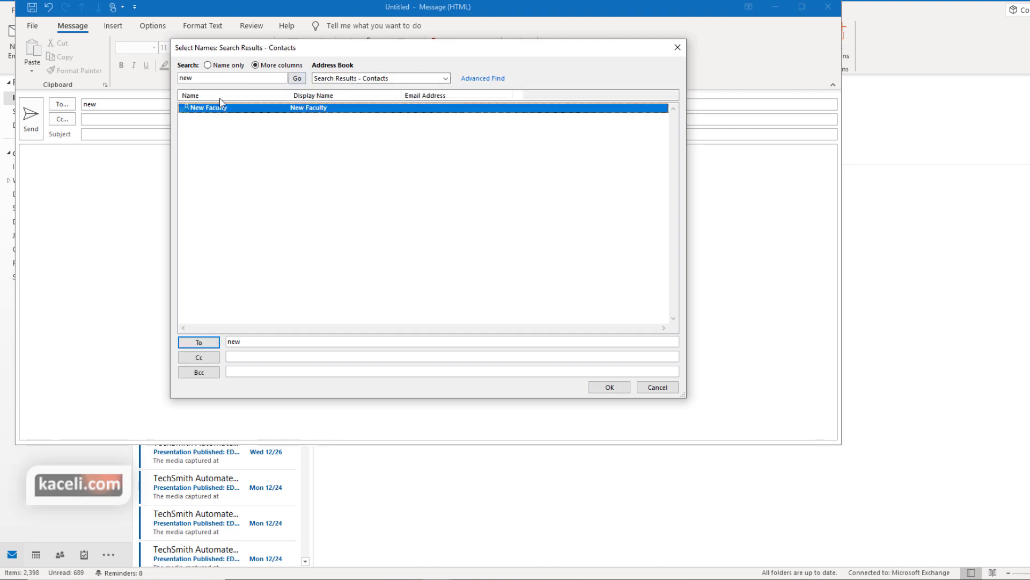
double_click(209, 109)
left_click(609, 387)
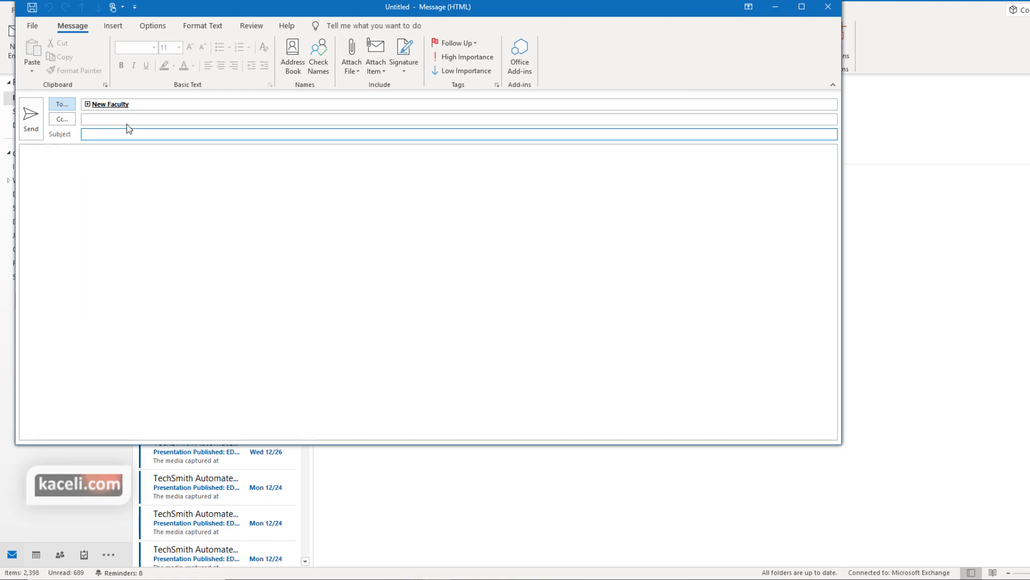
- Replace the recipient by retyping 'new' and resolving it to New Faculty with Ctrl+K
left_click(142, 106)
key("BackSpace")
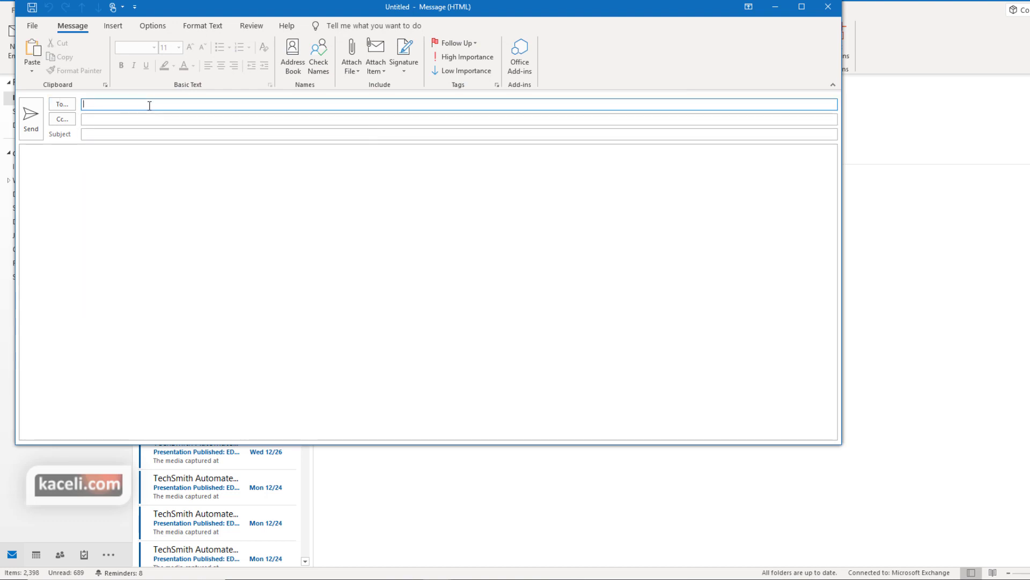
type("new")
key("ctrl+k")
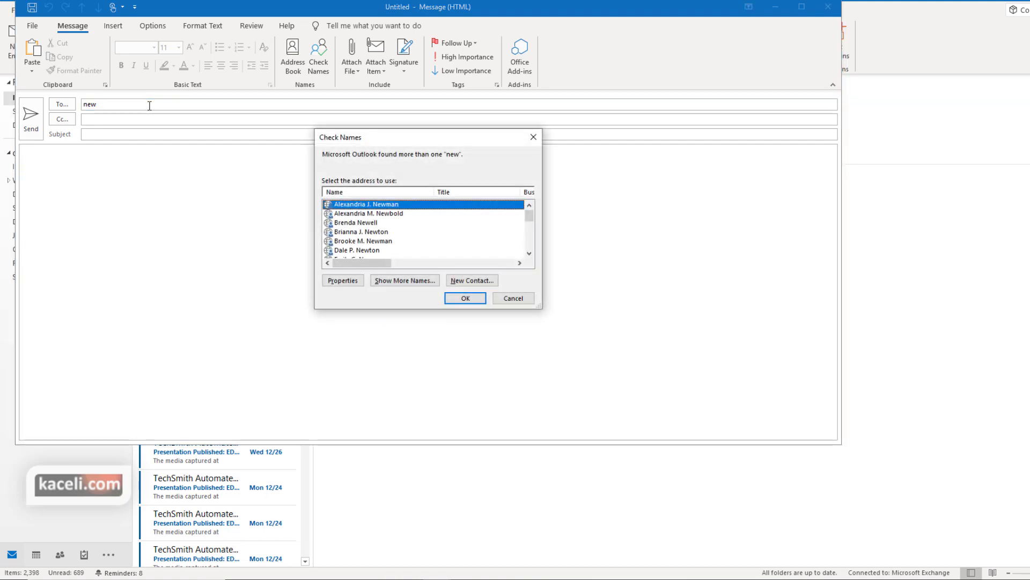
key("Return")
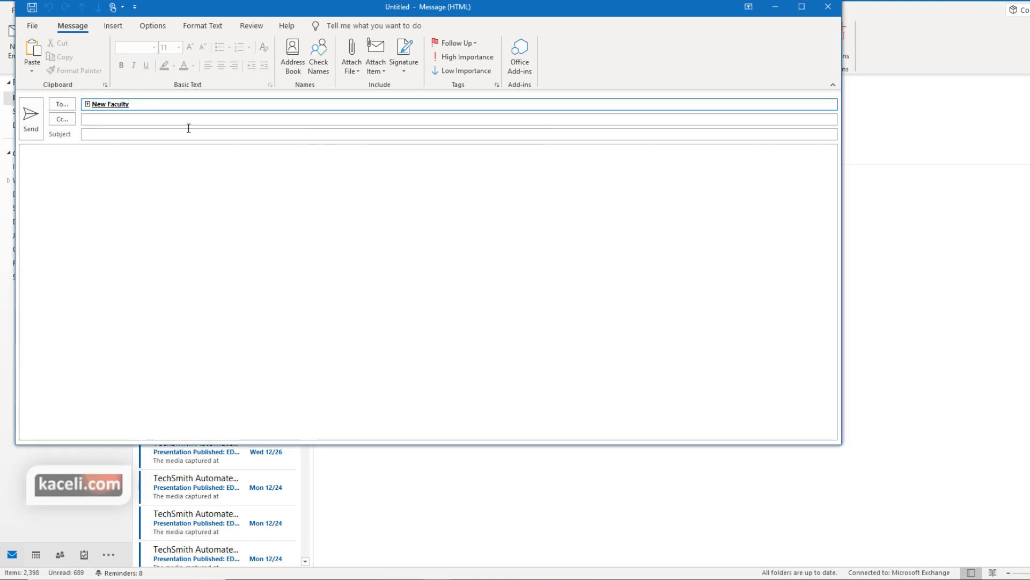